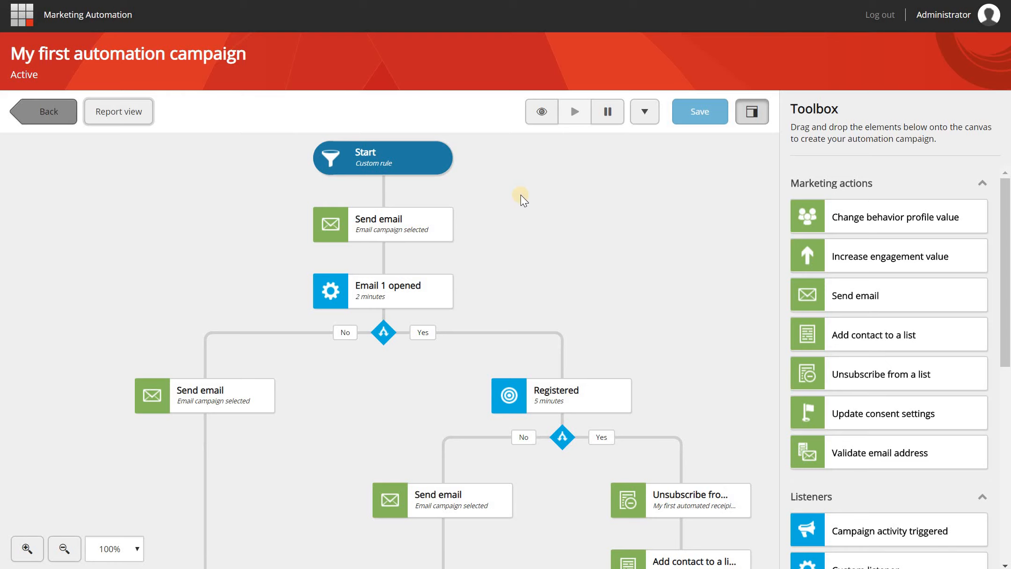
- Launch the Tenant Site's Home item in the Experience Editor from the content tree
mouse_move(538, 395)
mouse_move(397, 222)
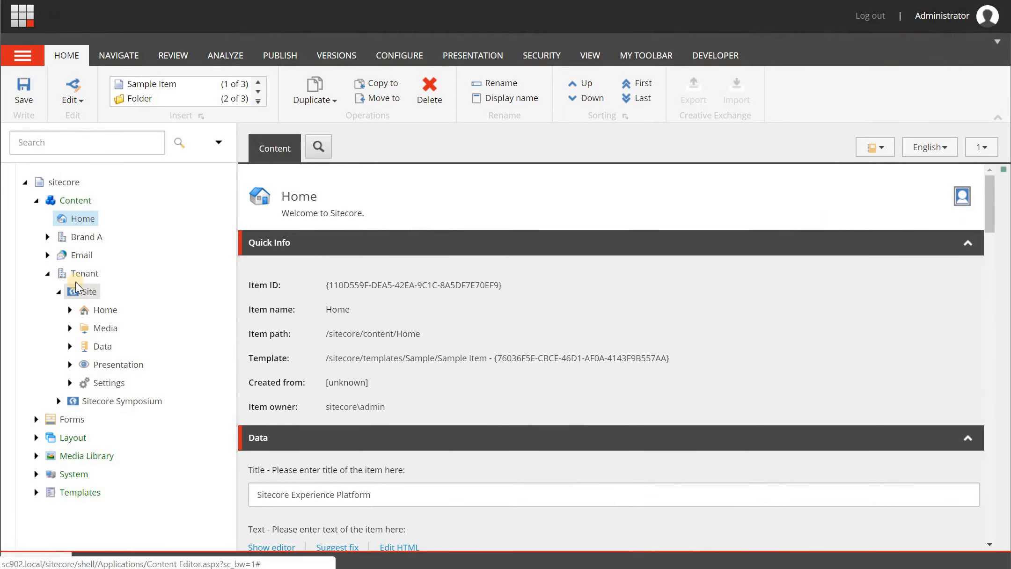
right_click(116, 314)
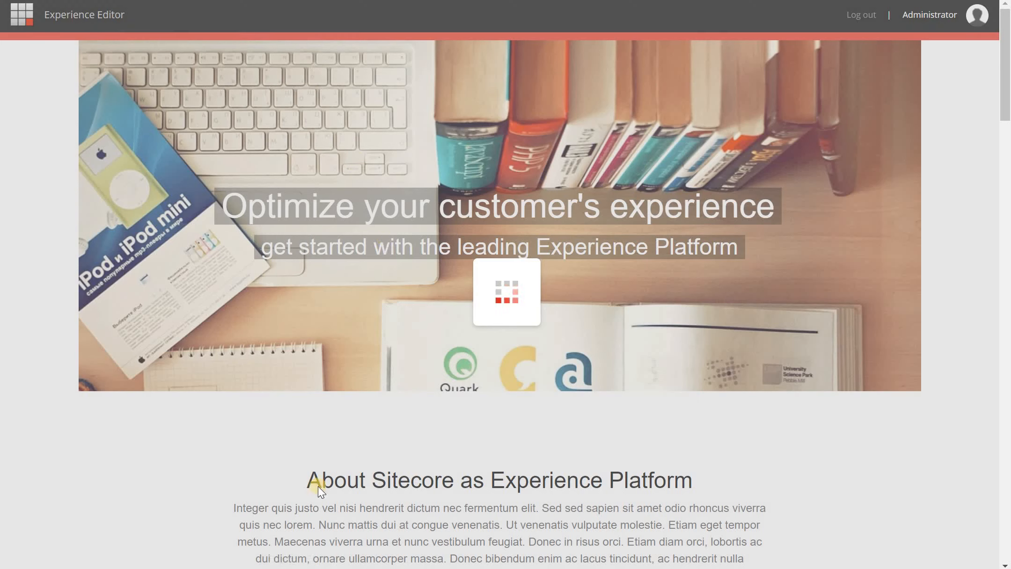
- Select the About Sitecore Rich Text component and open its Personalize the component dialog
scroll(429, 372, down, 6)
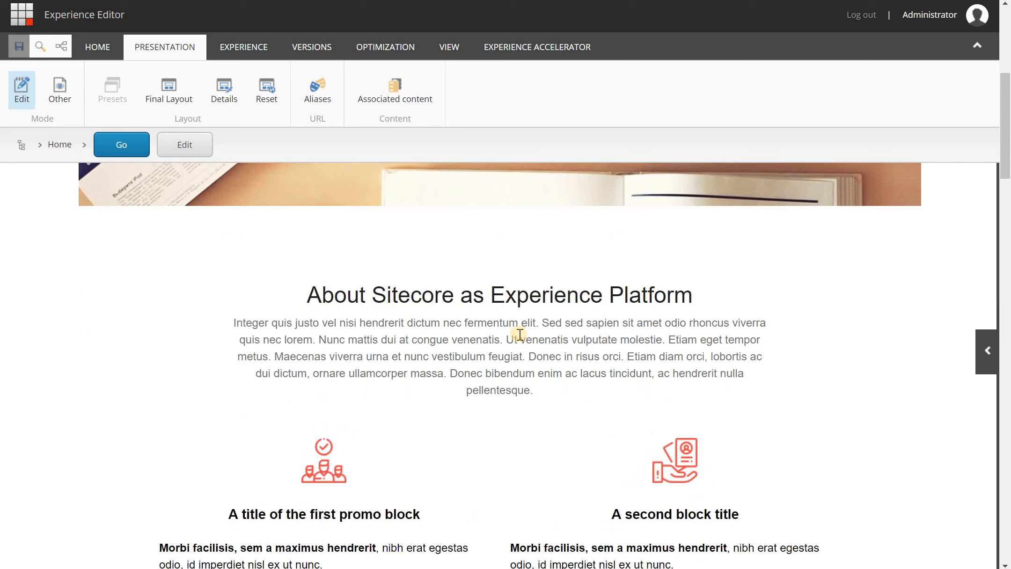
click(437, 321)
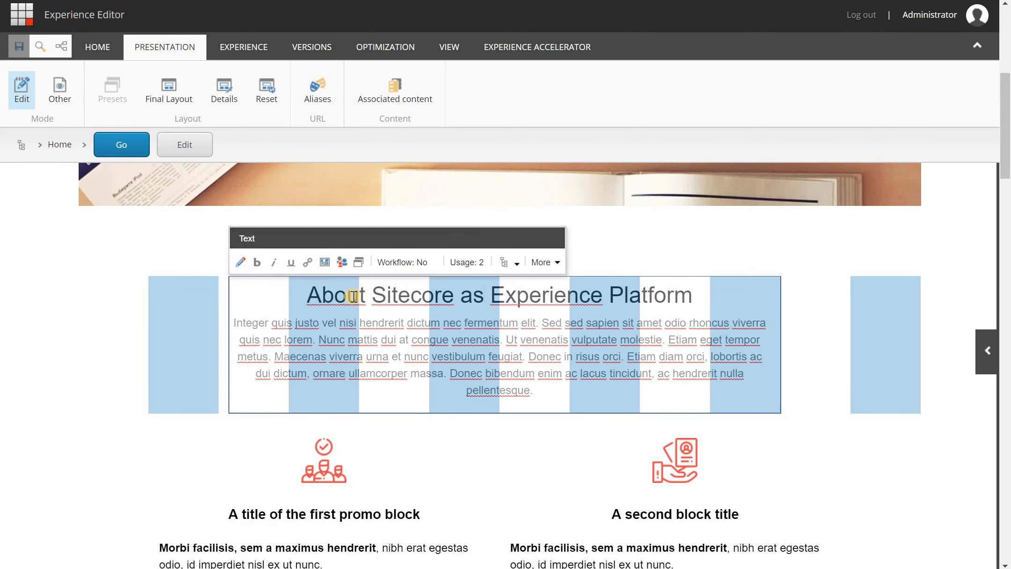
click(502, 262)
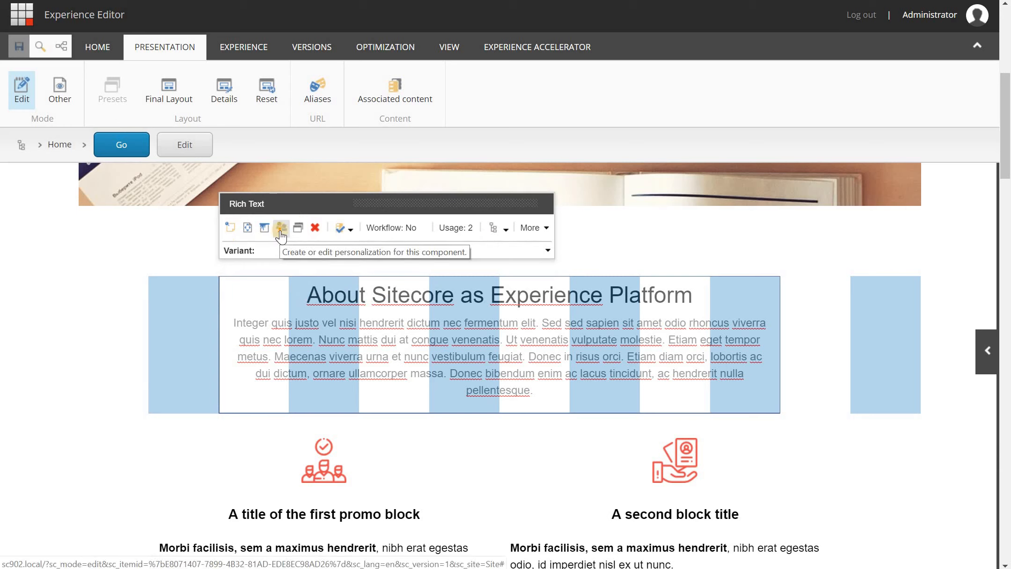
click(280, 229)
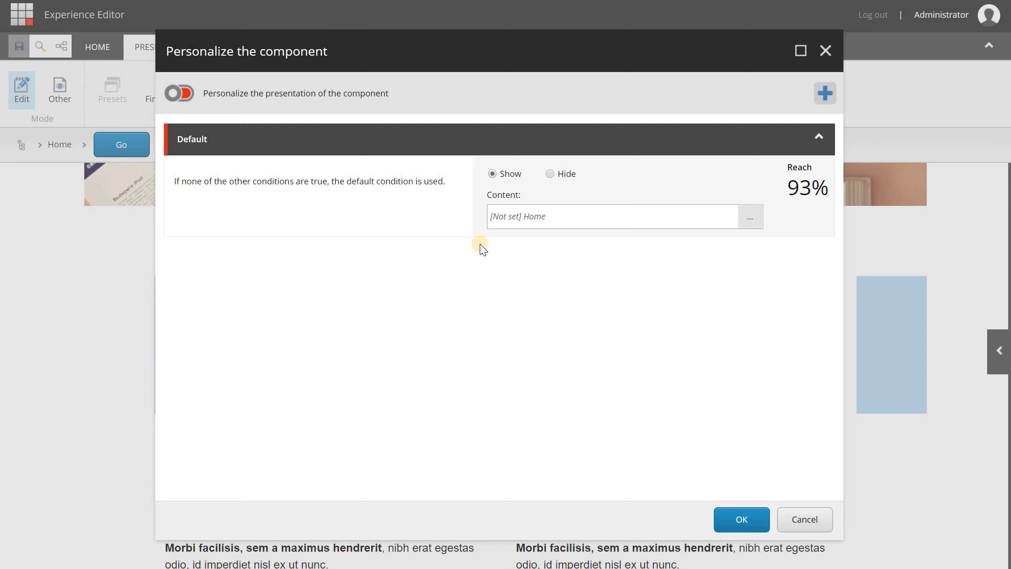
- Add a new personalization rule above Default and begin naming it 'Registered st…'
click(808, 97)
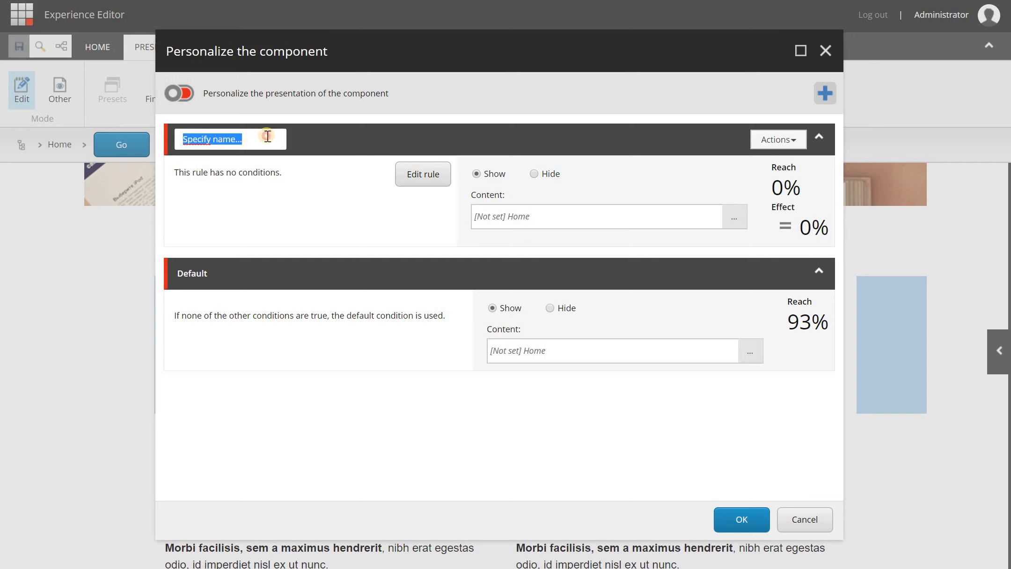
text(Re)
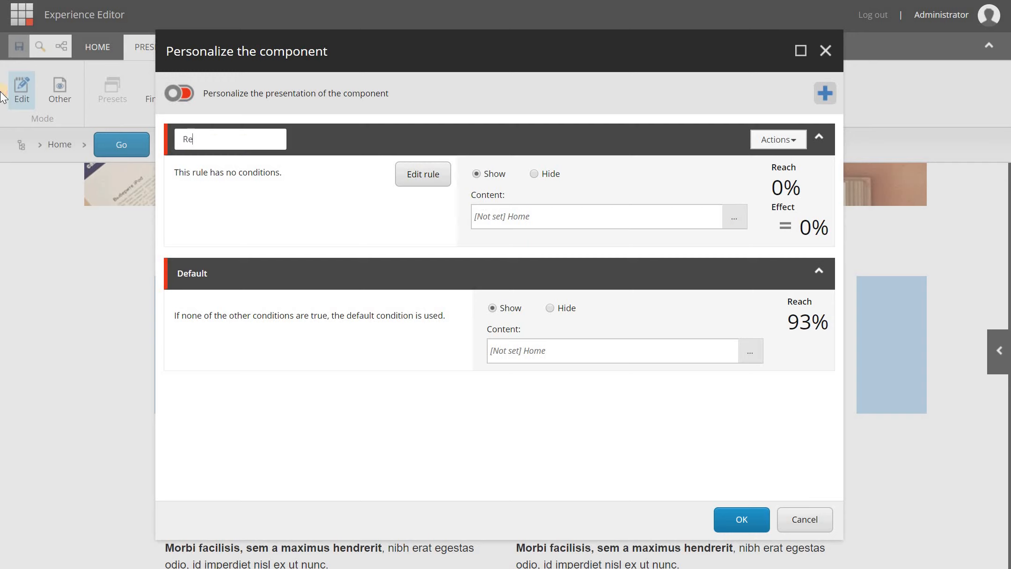
text(gistered state)
key(Home)
- Complete the name 'MA Registered state' and add the enrolled-and-waiting-in-activity condition
text(MA)
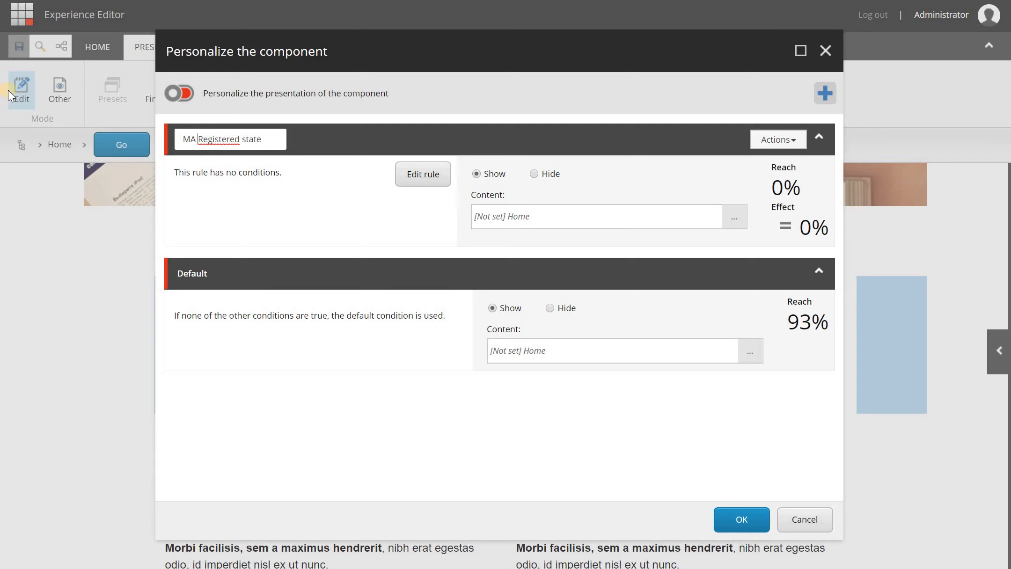
click(415, 174)
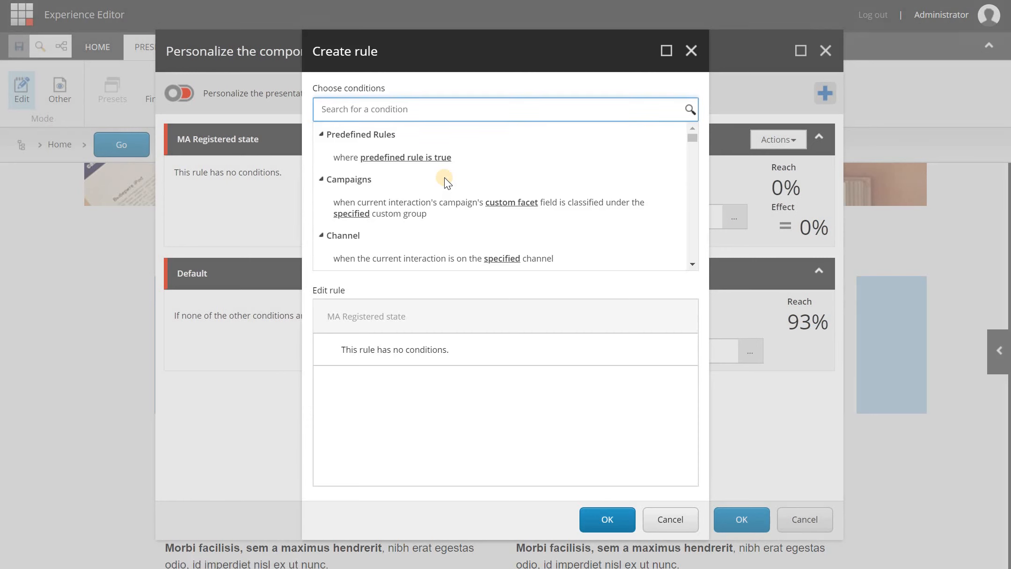
text(auto)
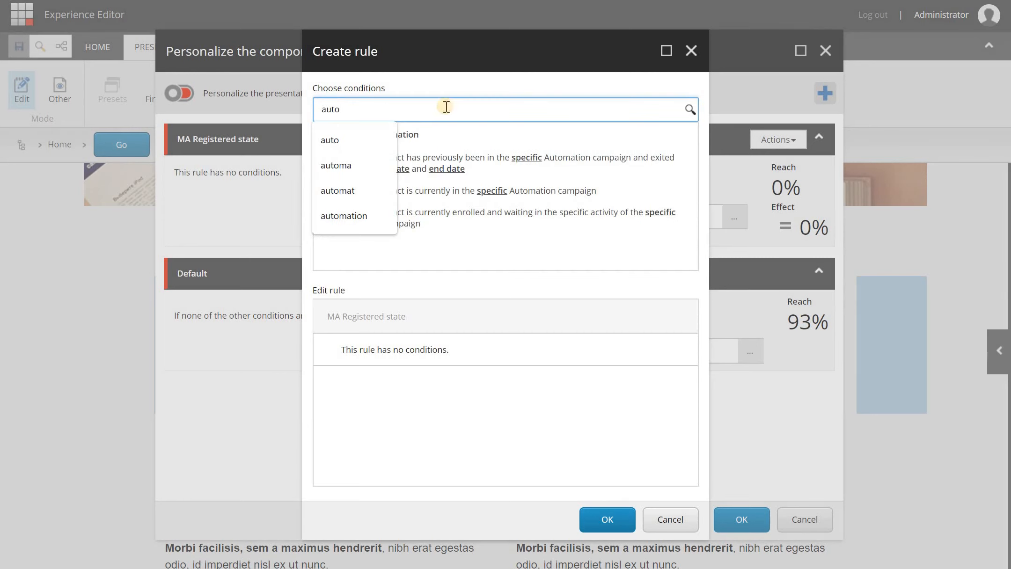
click(403, 127)
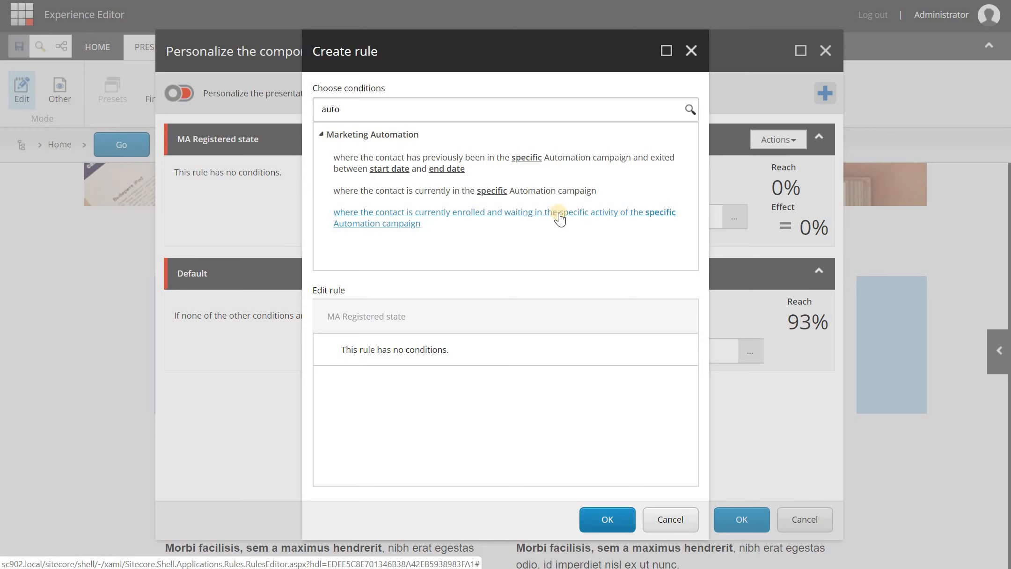
click(412, 221)
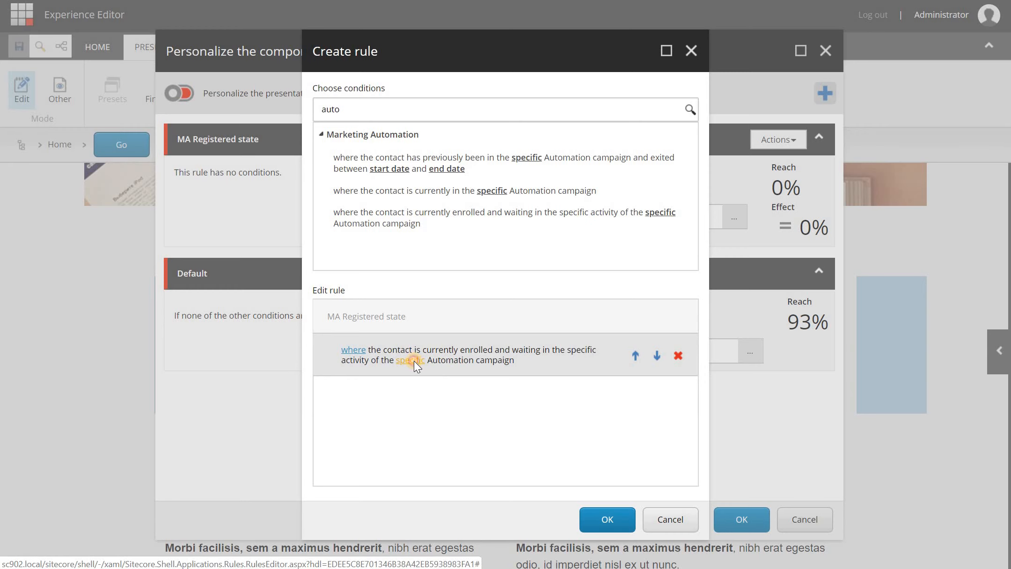
- Target the condition at My first automation campaign > Registered and confirm the rule
click(413, 360)
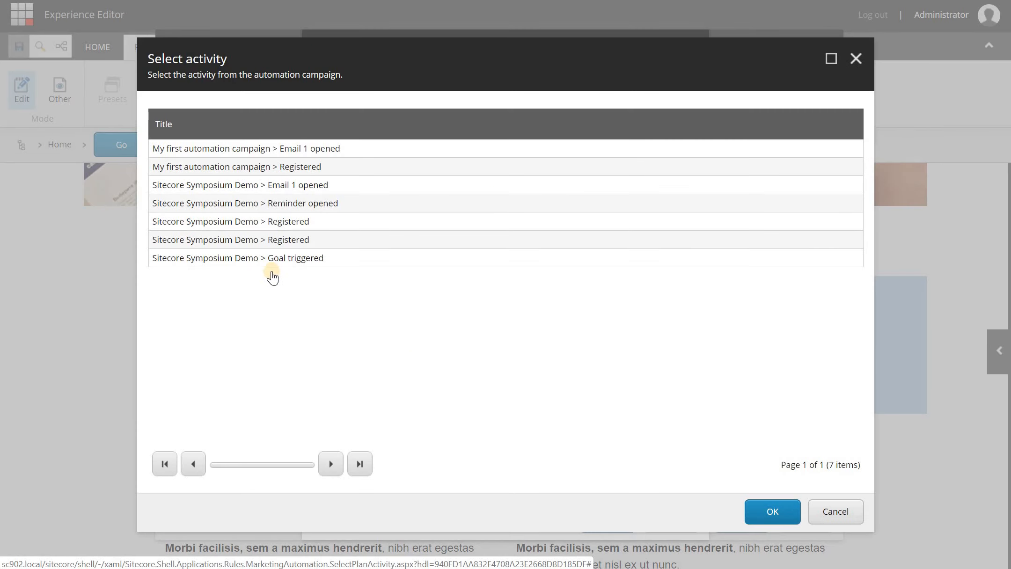
click(200, 187)
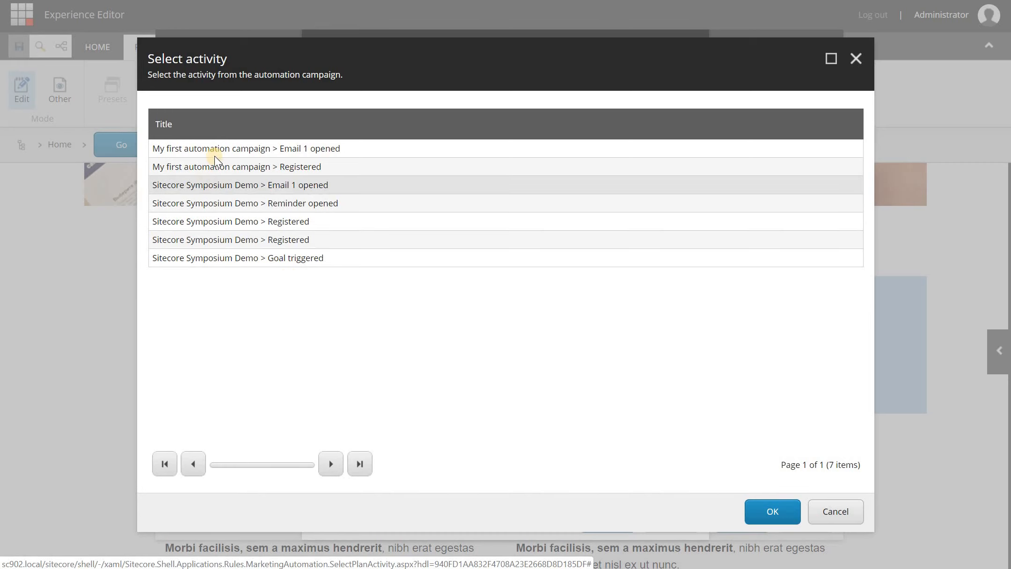
click(215, 164)
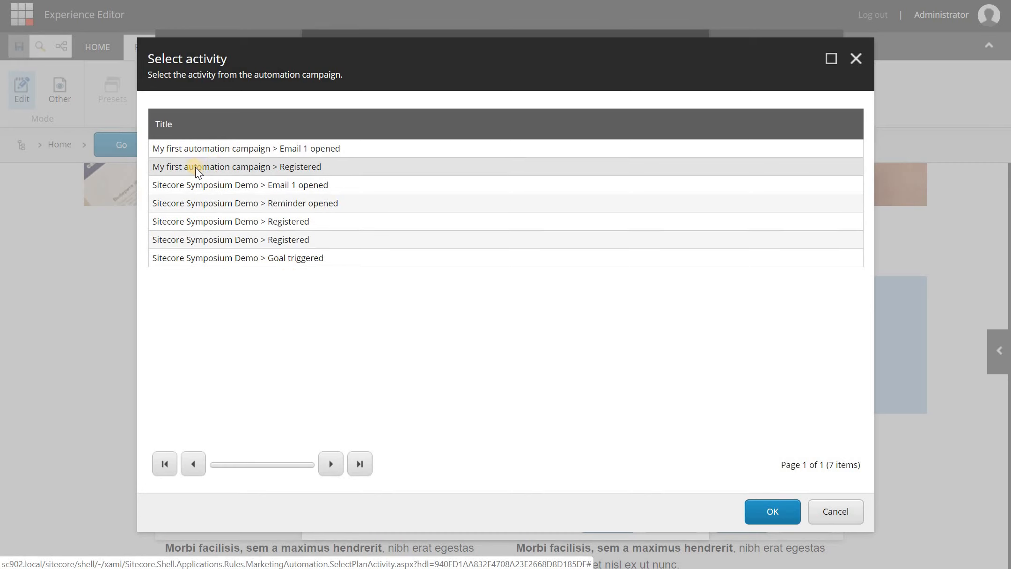
click(320, 173)
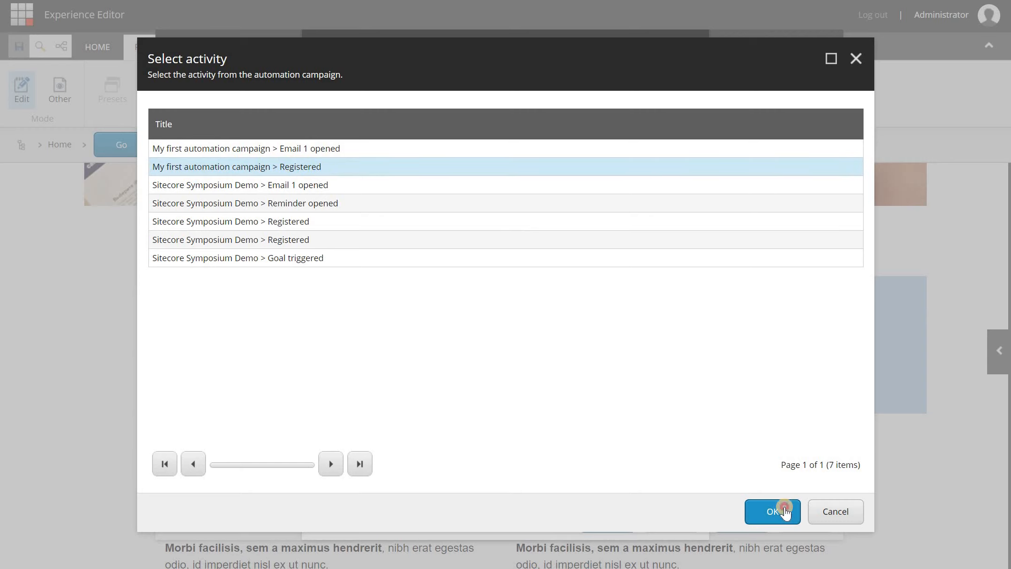
click(784, 511)
click(591, 521)
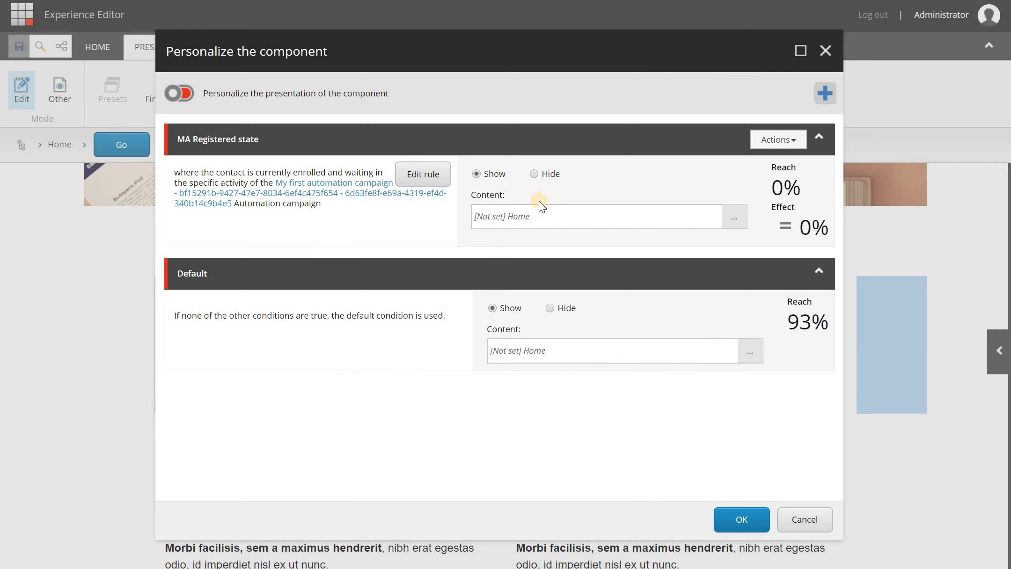
- Set the rule's content to Data > Not registered yet and apply the personalization
click(737, 219)
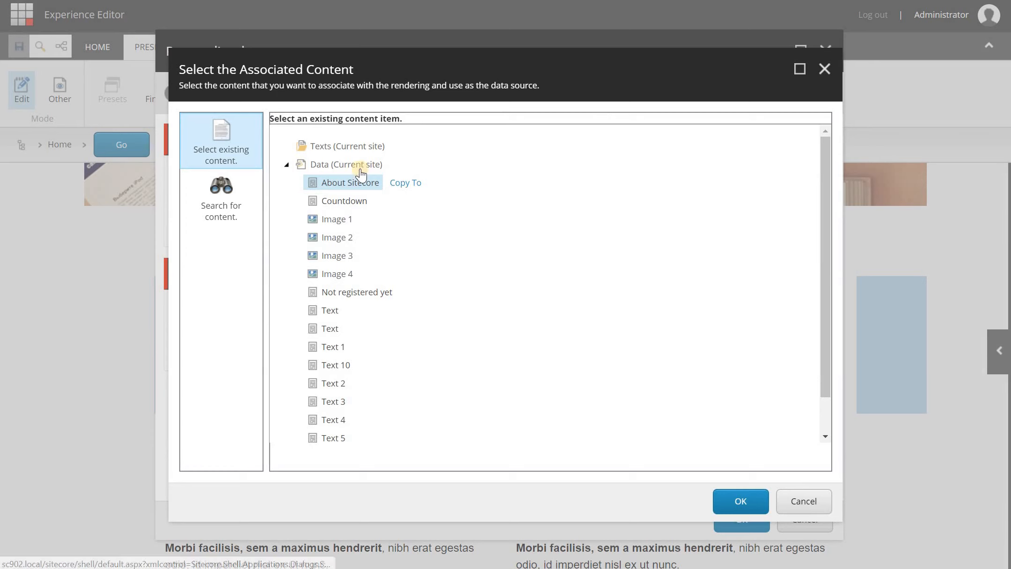
click(344, 167)
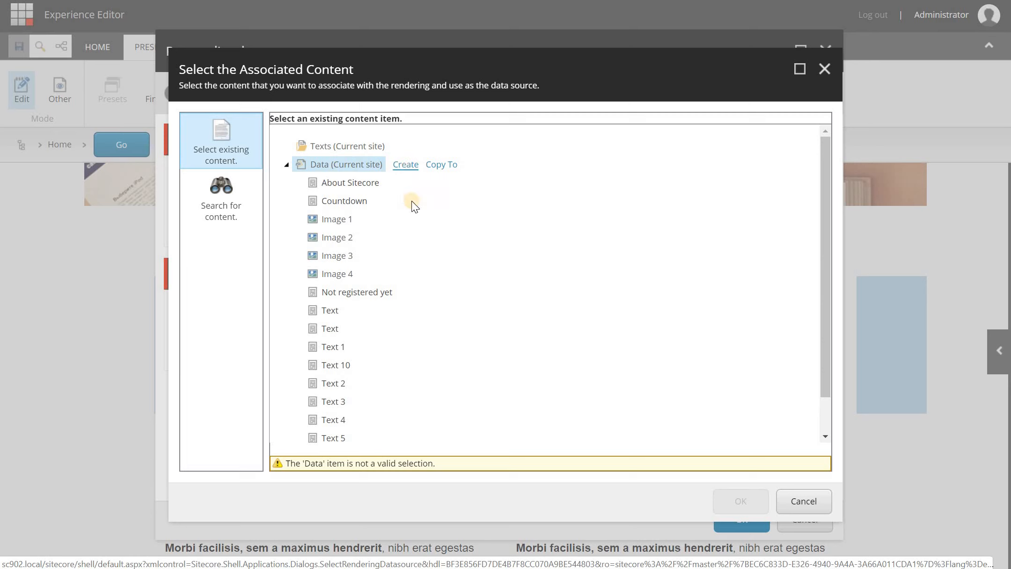
click(370, 294)
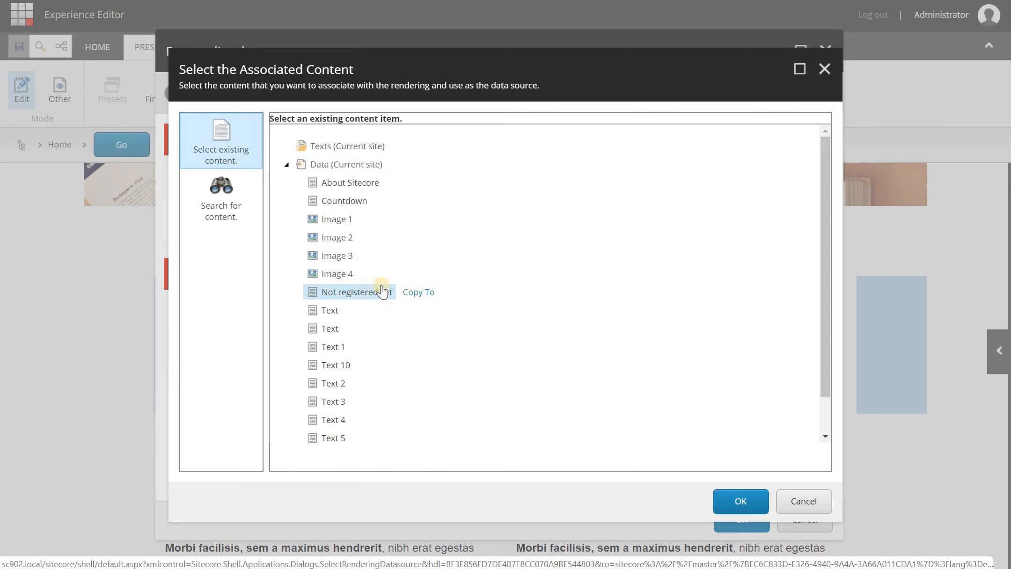
click(727, 502)
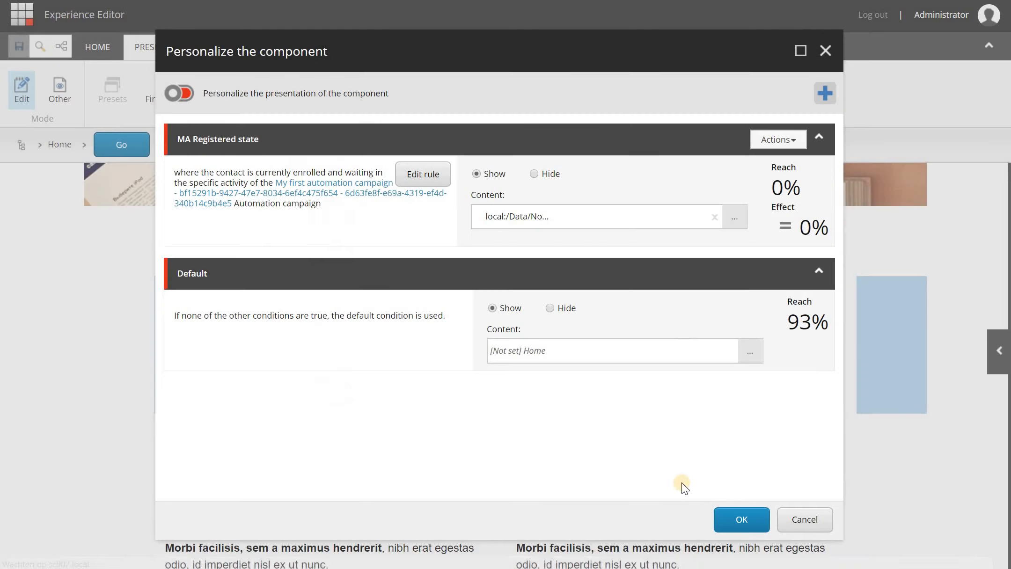
click(738, 519)
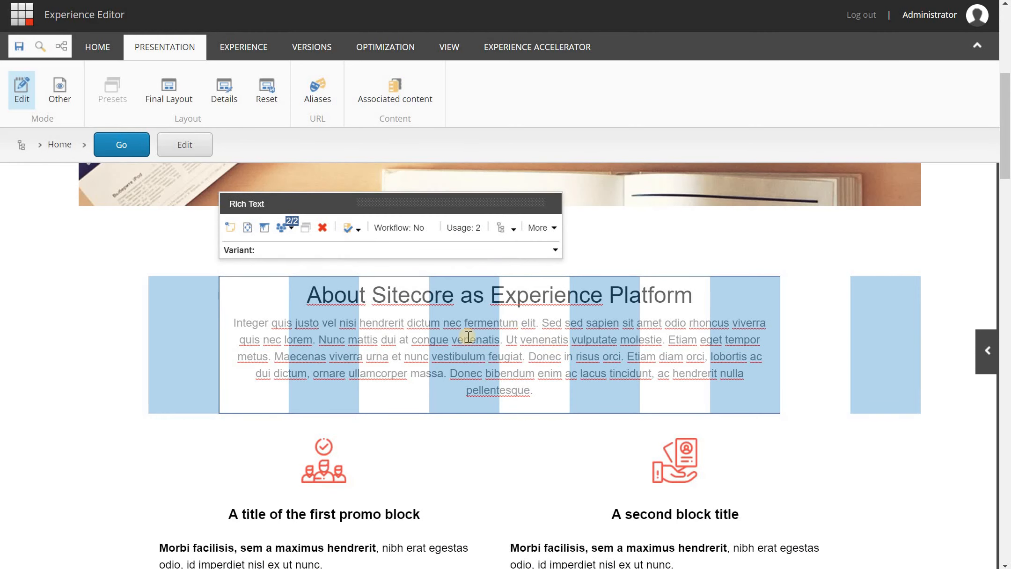
- Preview the 1. MA Registered state variant showing 'Hey you', then save the homepage
click(290, 231)
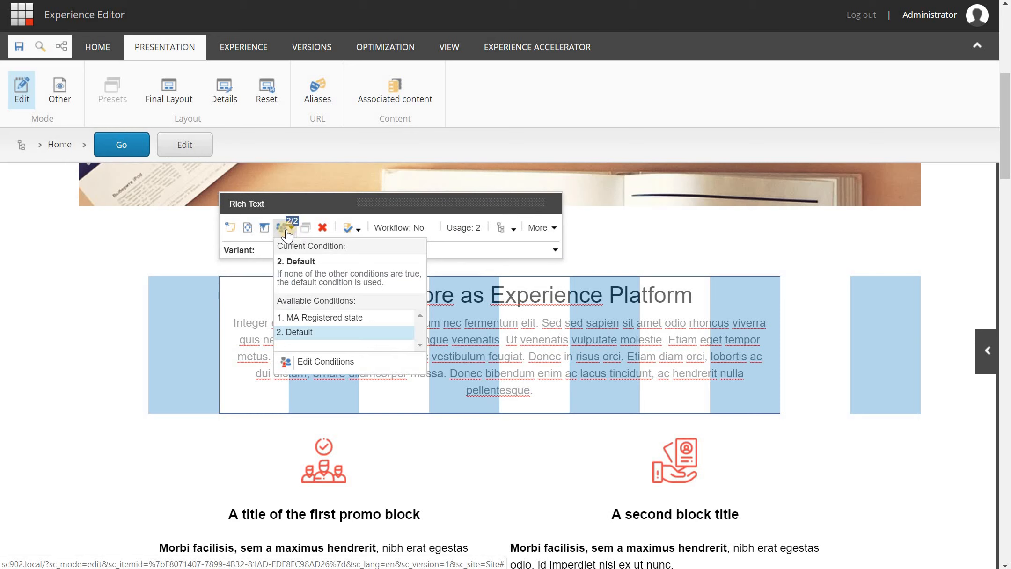
click(309, 320)
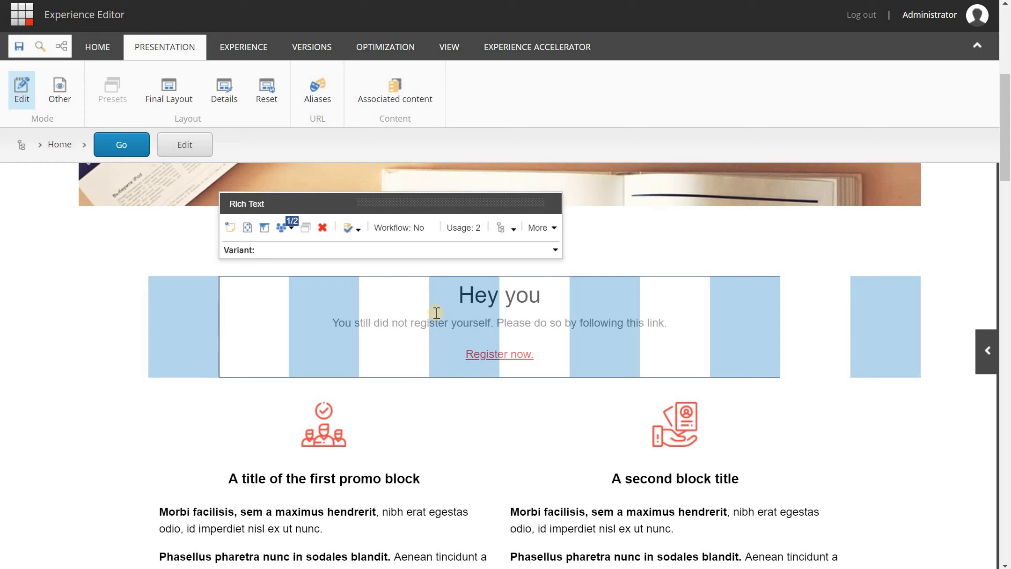
click(28, 45)
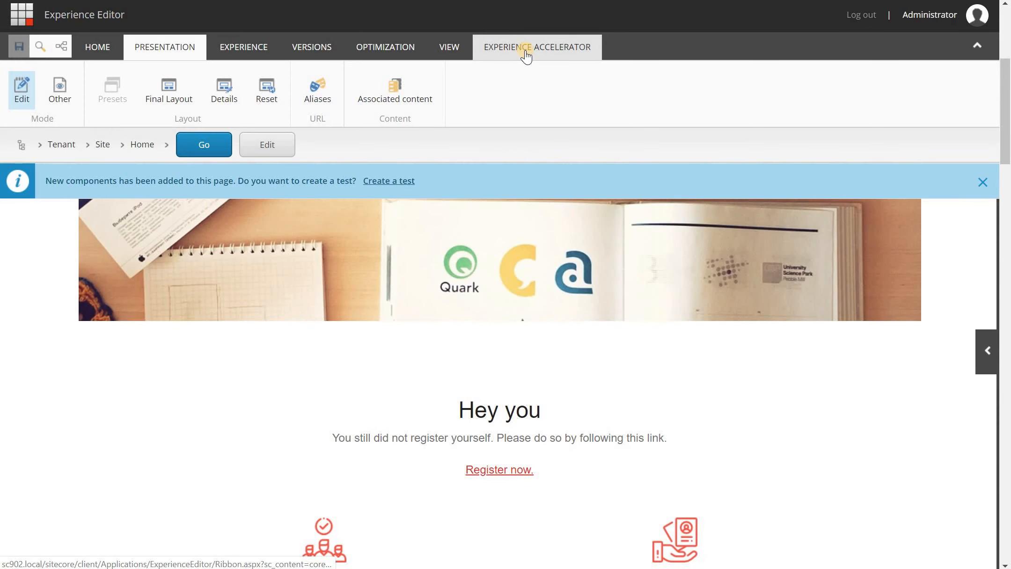
- Publish the current Home page to the web database and close the publishing report
click(528, 49)
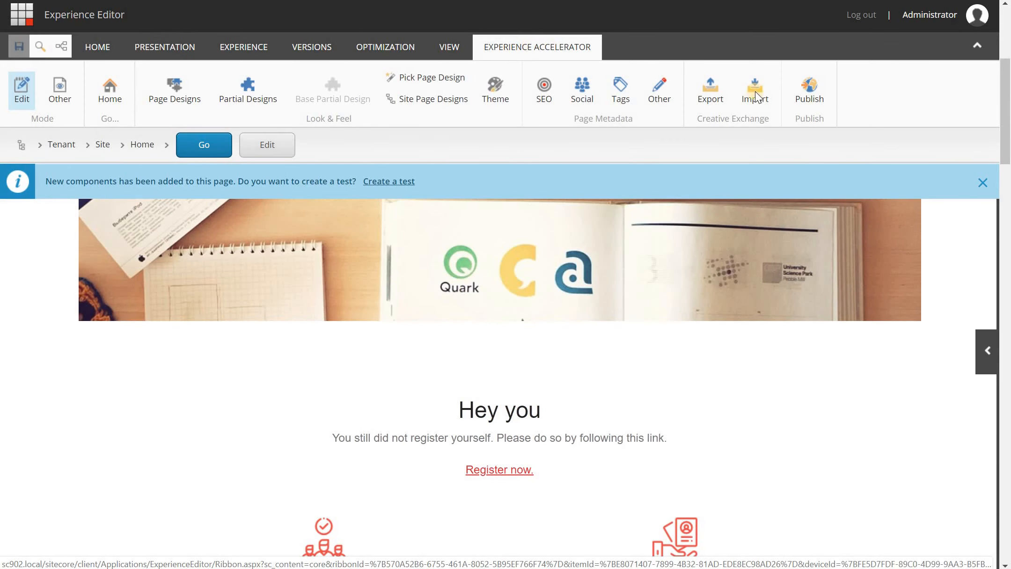
click(808, 100)
click(828, 123)
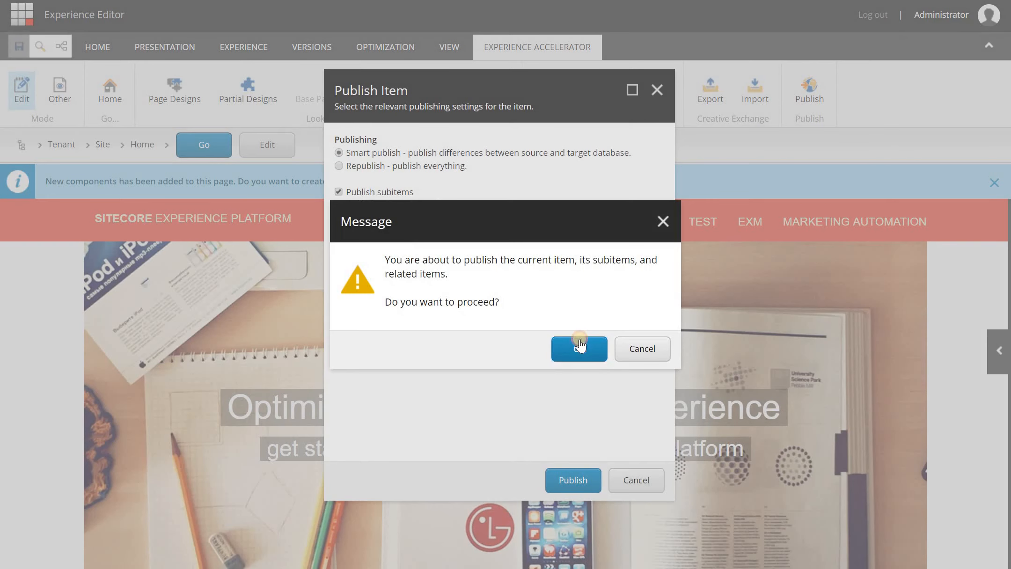
click(580, 341)
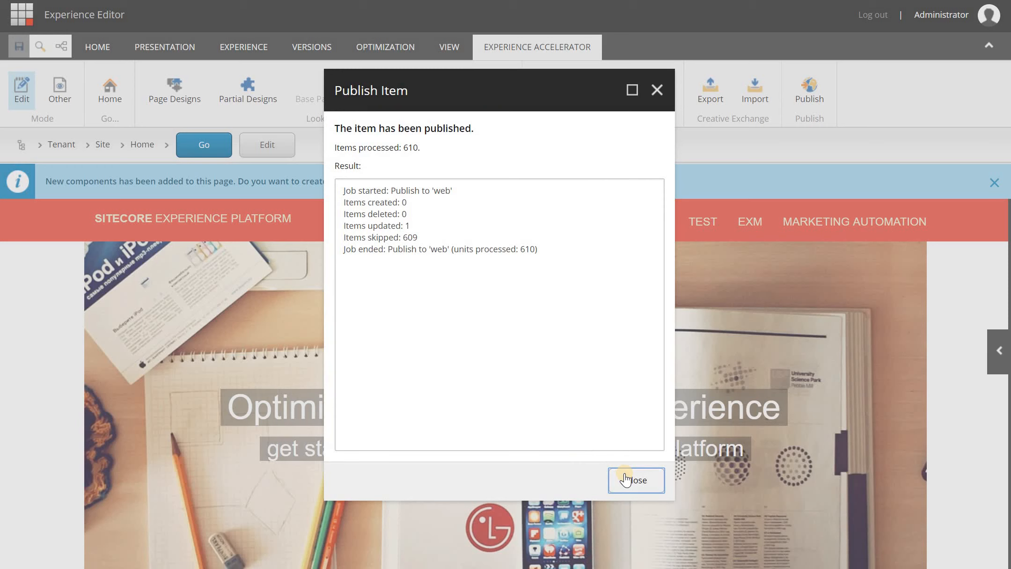
click(626, 479)
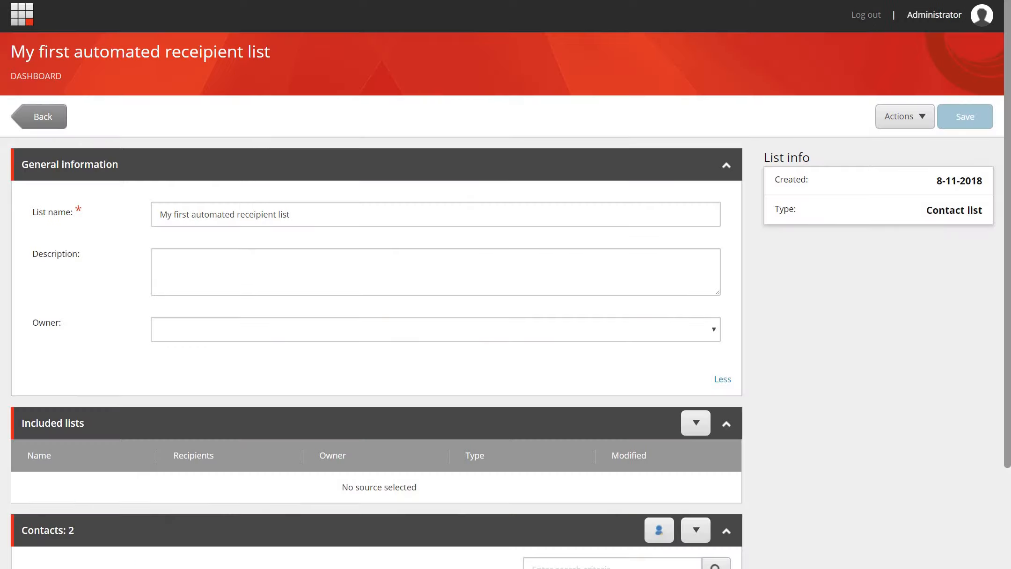
- Add a test contact with e-mail, first name and last name to My first automated receipient list
click(311, 180)
scroll(323, 173, down, 1)
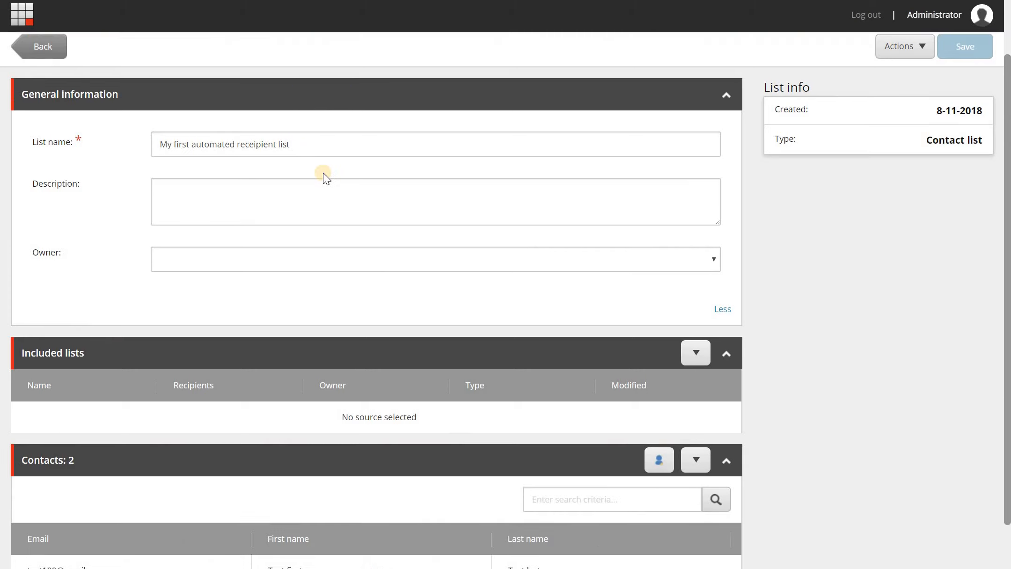
scroll(327, 174, down, 1)
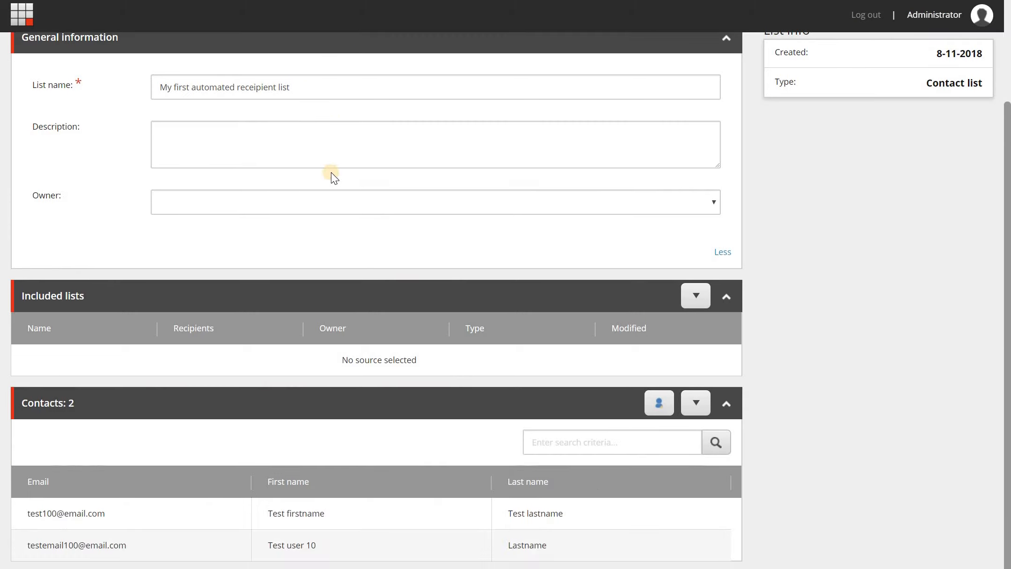
click(656, 408)
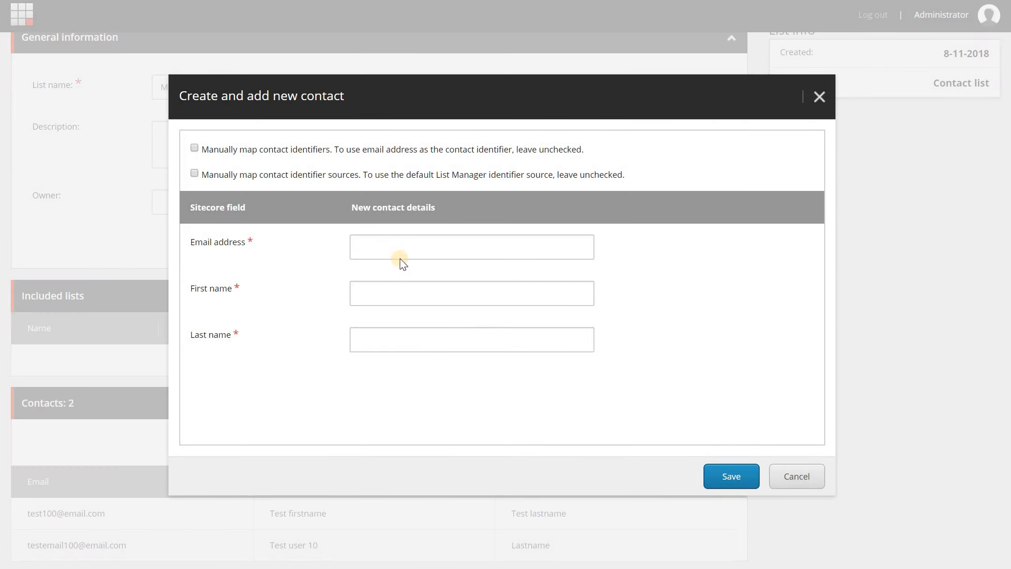
click(408, 251)
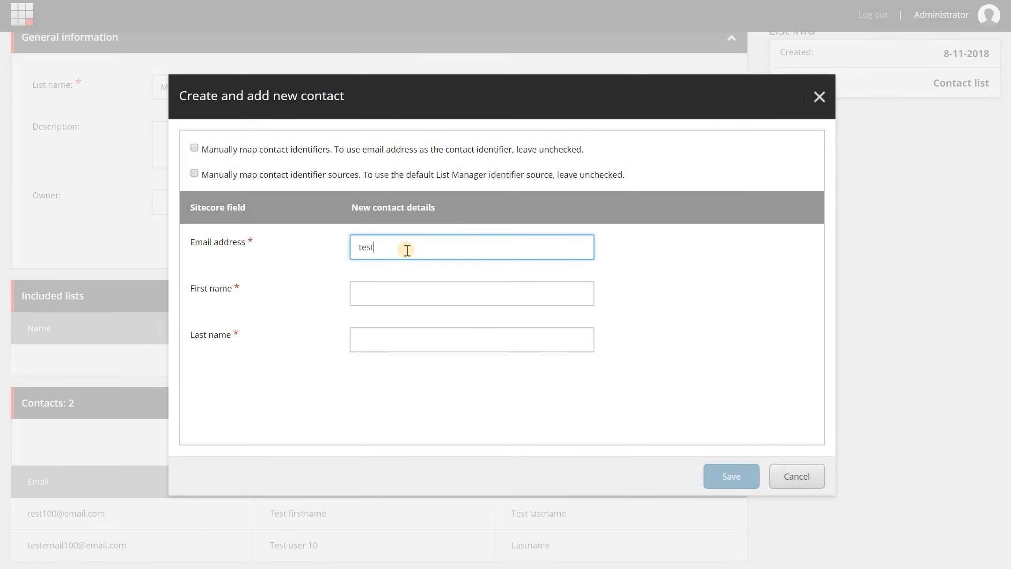
text(test102@email.com)
click(452, 290)
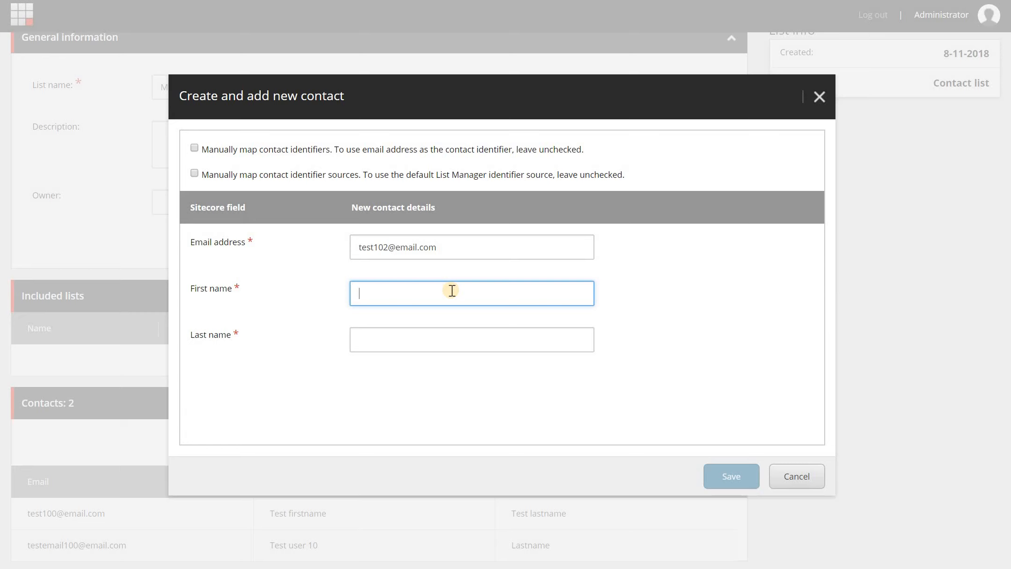
text(Test 102)
key(Tab)
text(Lastname)
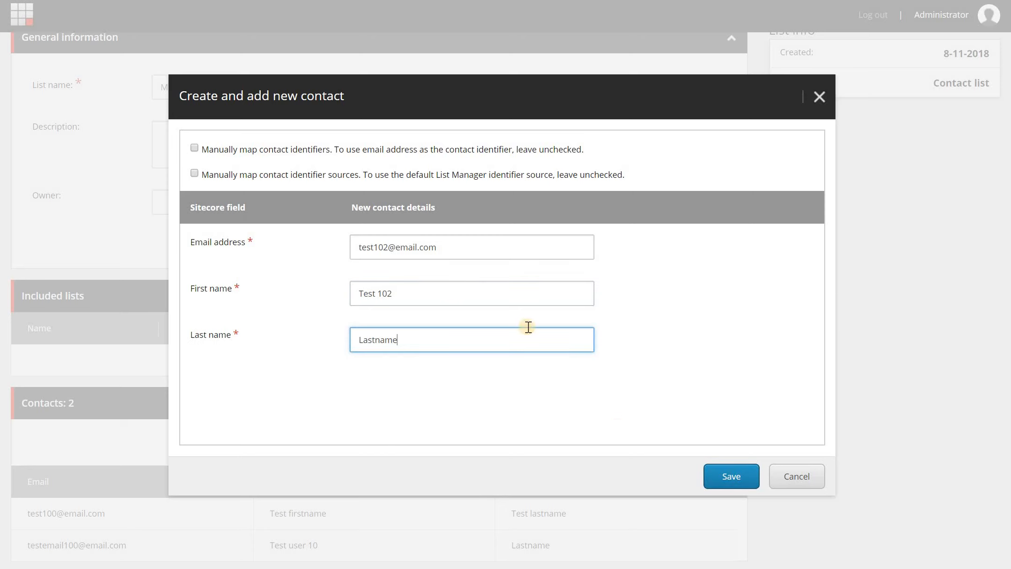
click(720, 475)
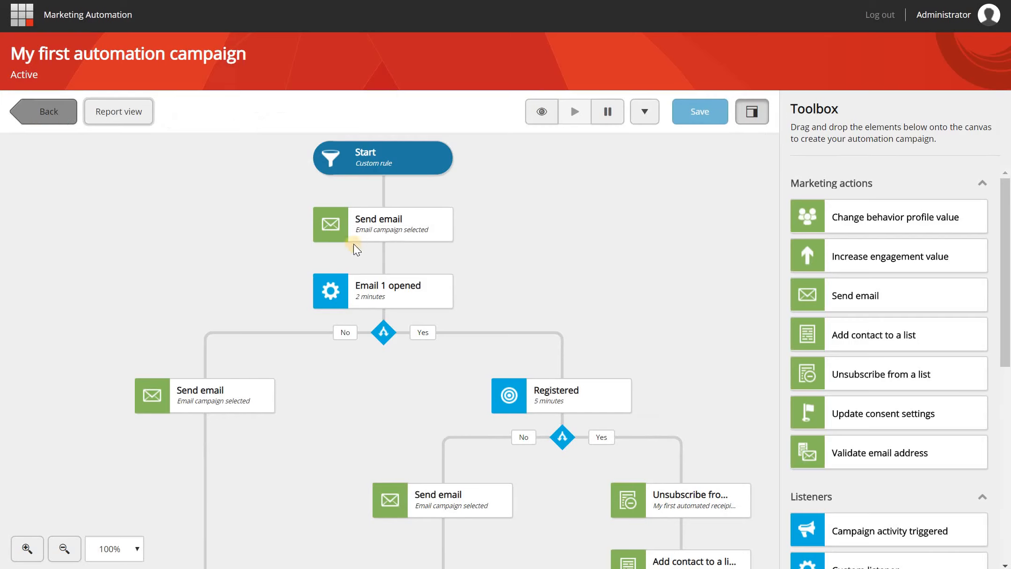
- In the campaign's Report view, check the contacts waiting at the Email 1 opened step
click(133, 113)
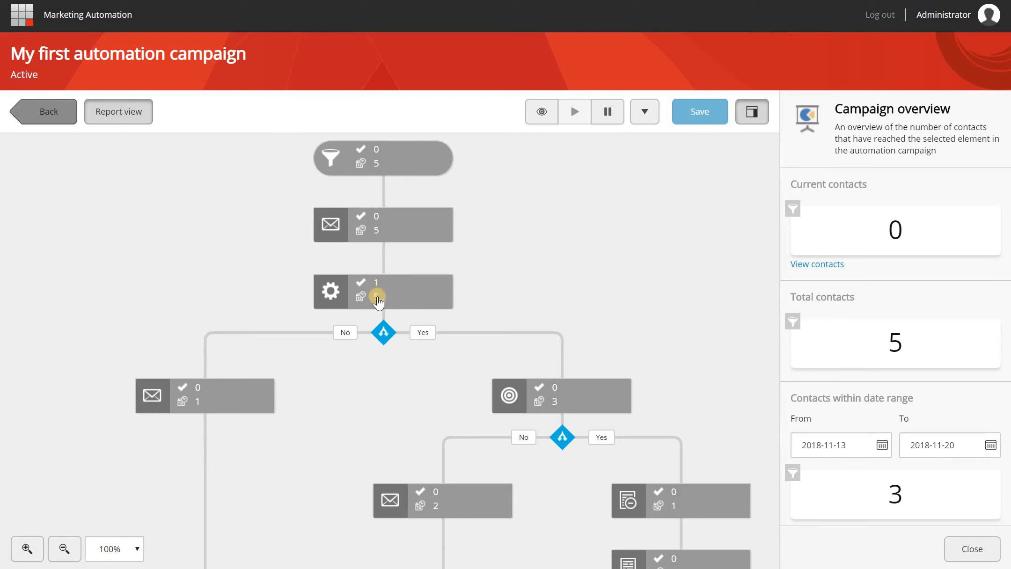
click(419, 292)
click(917, 264)
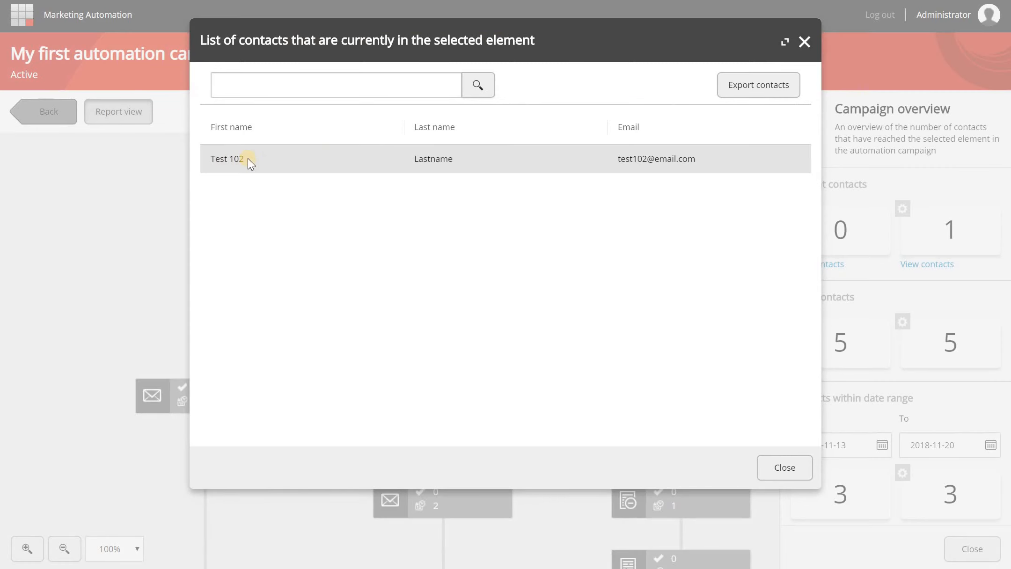
click(805, 42)
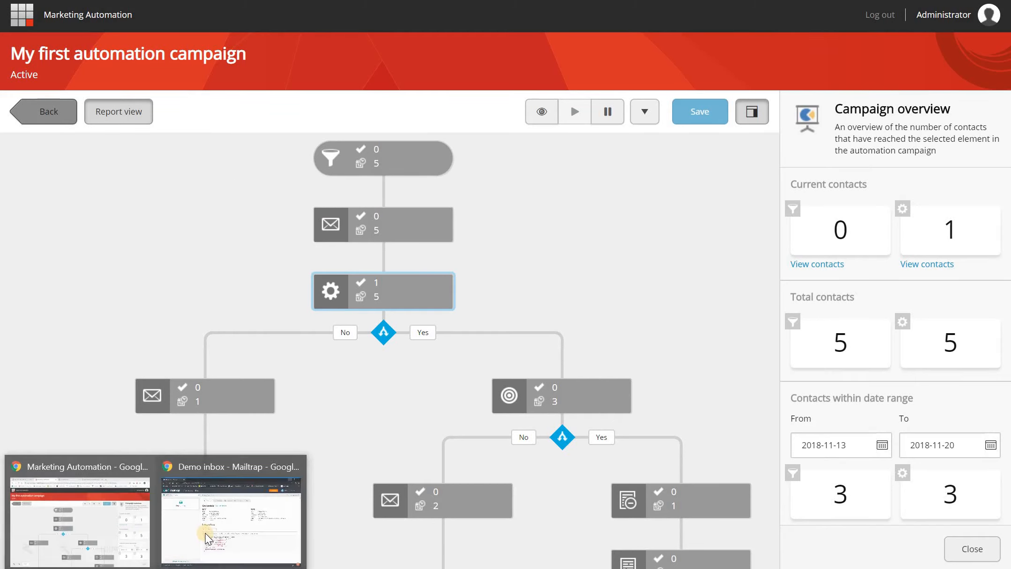
click(231, 510)
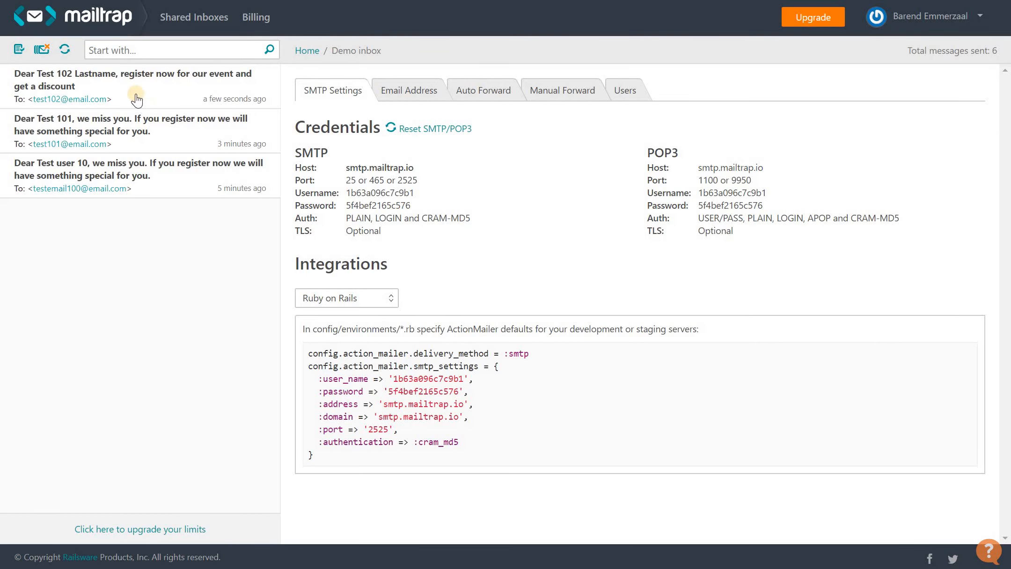
- Open the 'register now' invitation email addressed to the test contact
click(62, 78)
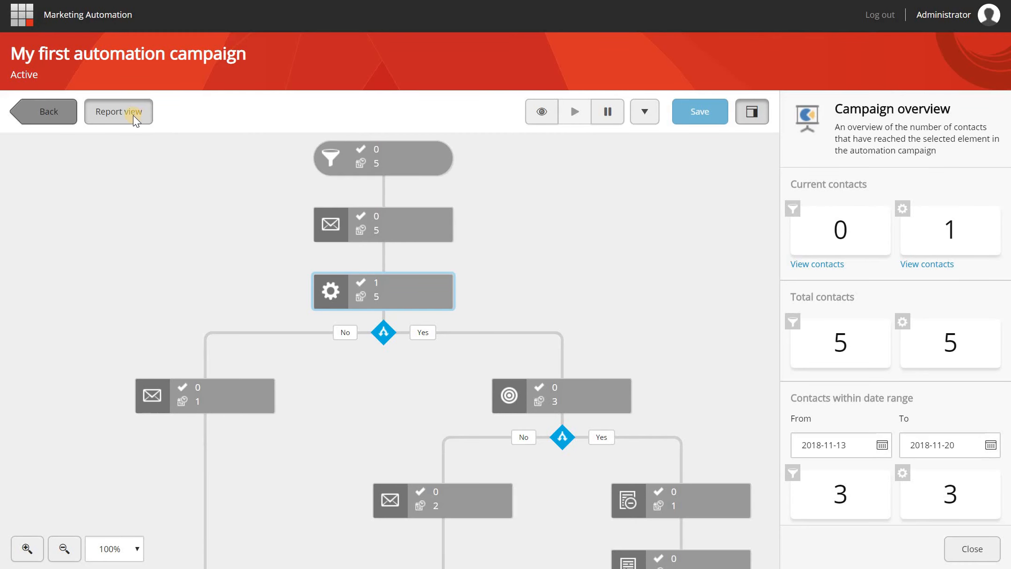
- Reload the campaign report and confirm one test contact now waits at the Registered step
click(134, 116)
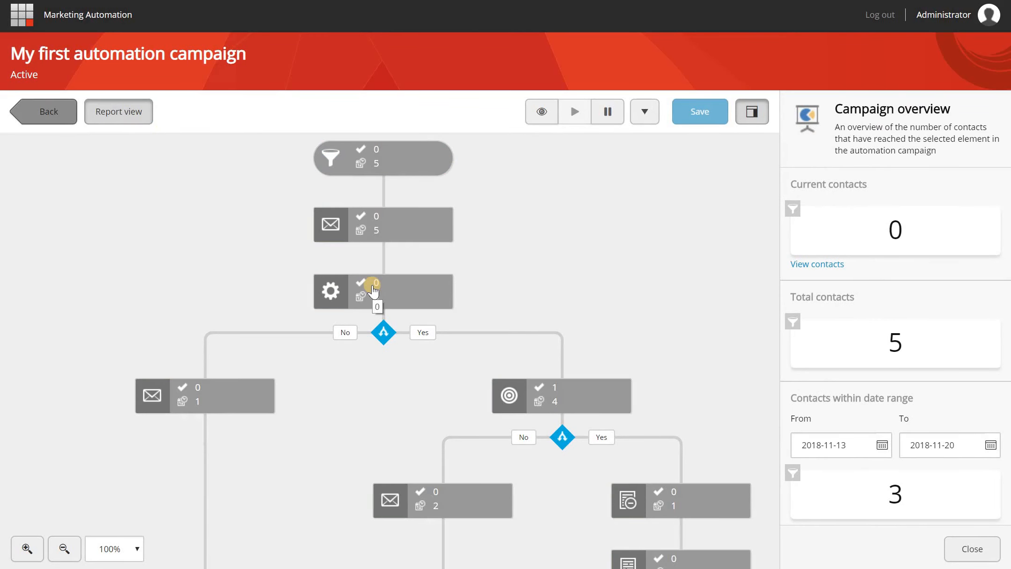
click(599, 392)
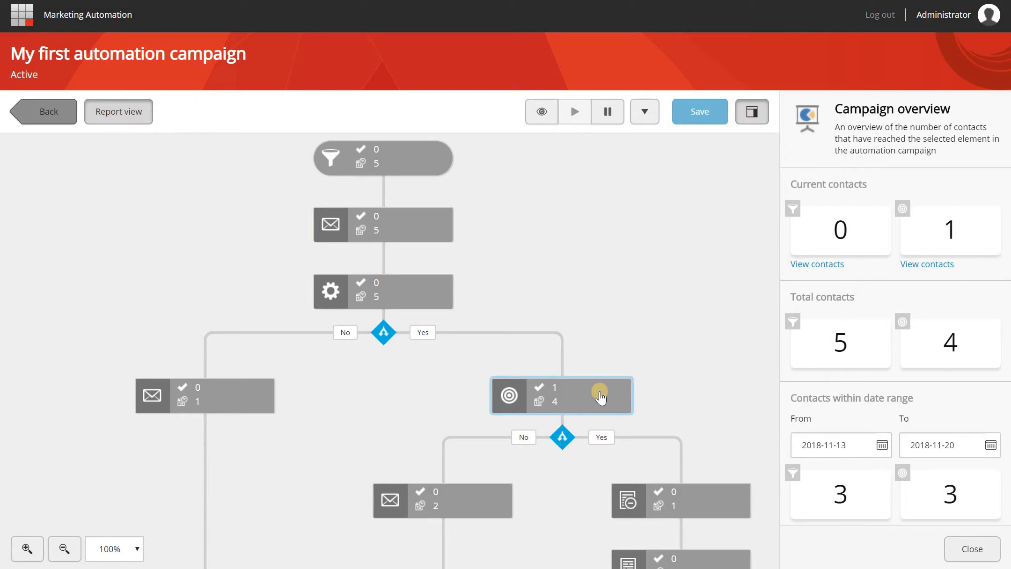
click(940, 265)
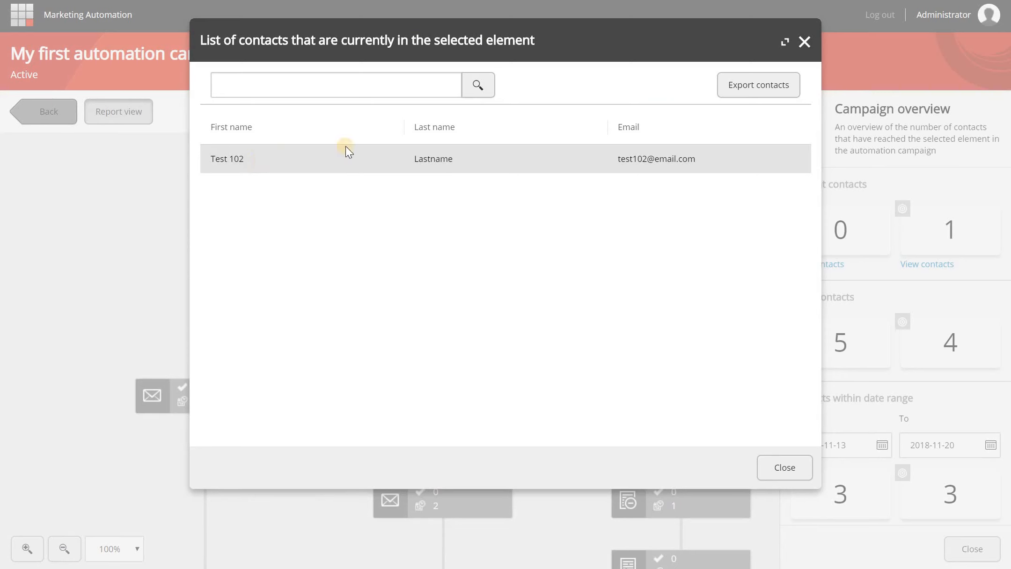
click(804, 43)
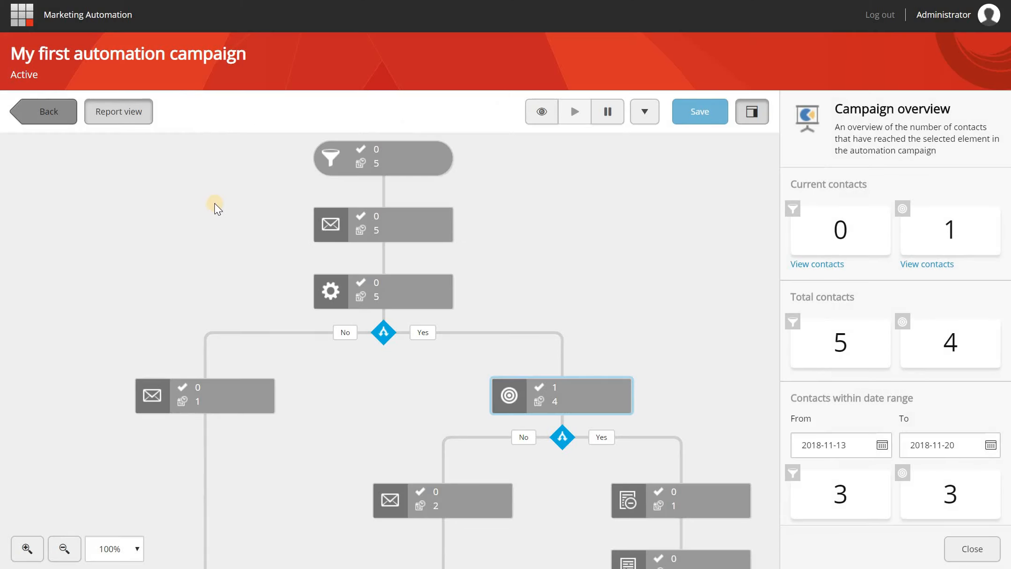
key(ctrl+Tab)
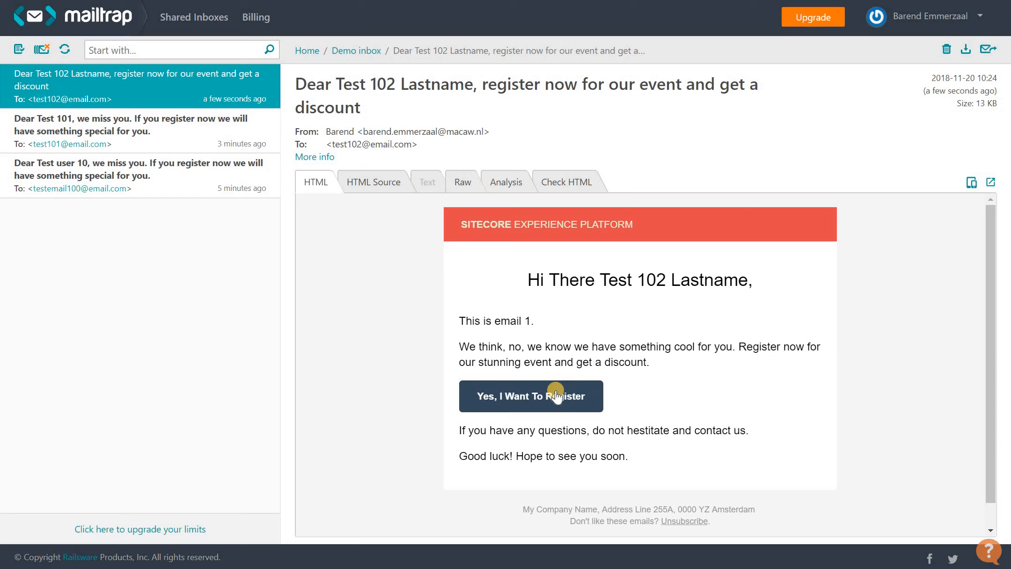
- Follow the email's 'Yes, I Want To Register' link to the event registration page
click(526, 401)
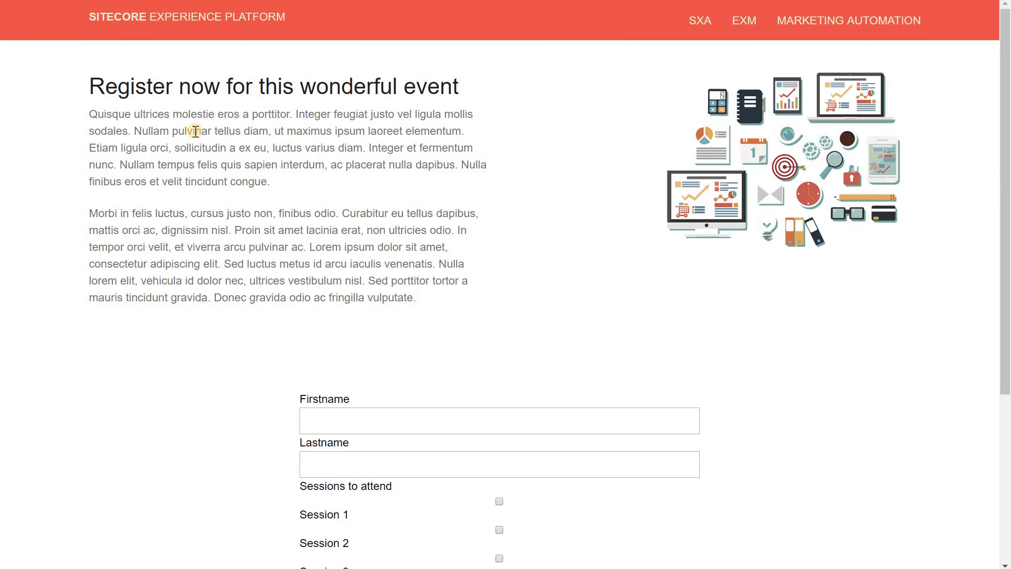
- Return from the registration page to the site's Home page through the header logo
scroll(197, 156, down, 5)
scroll(201, 162, up, 5)
click(203, 27)
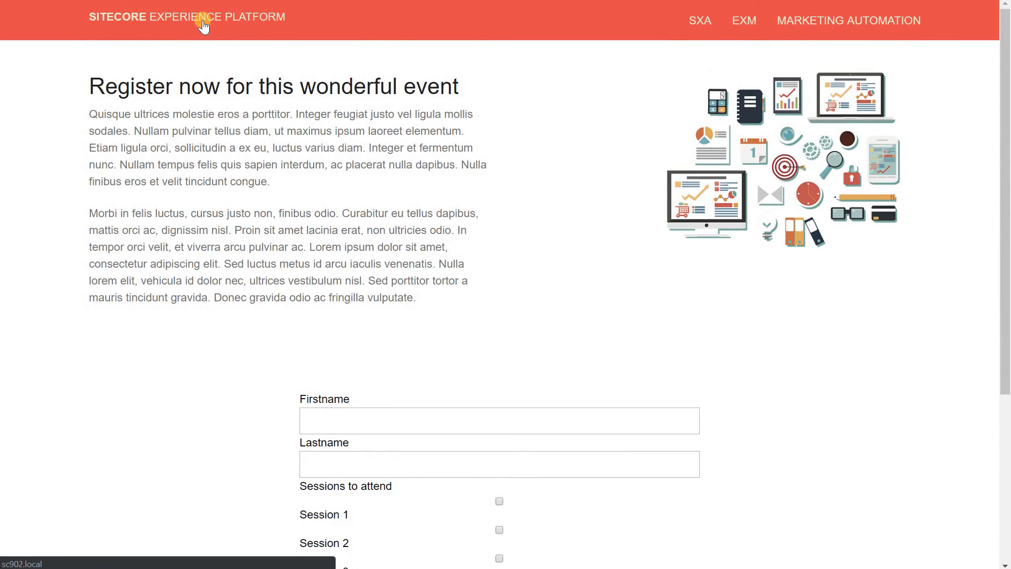